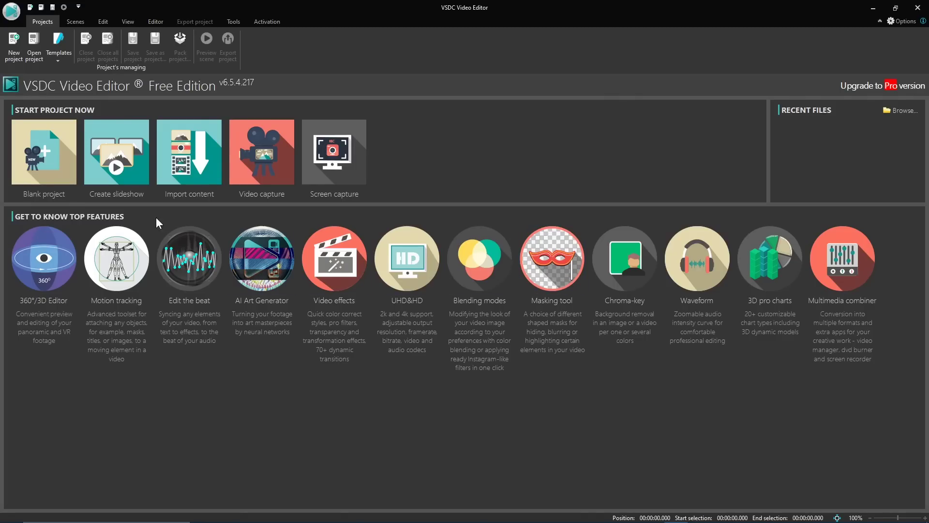
# - Create a blank VSDC project at Full HD 1920x1080 and 60 fps
pyautogui.click(37, 176)
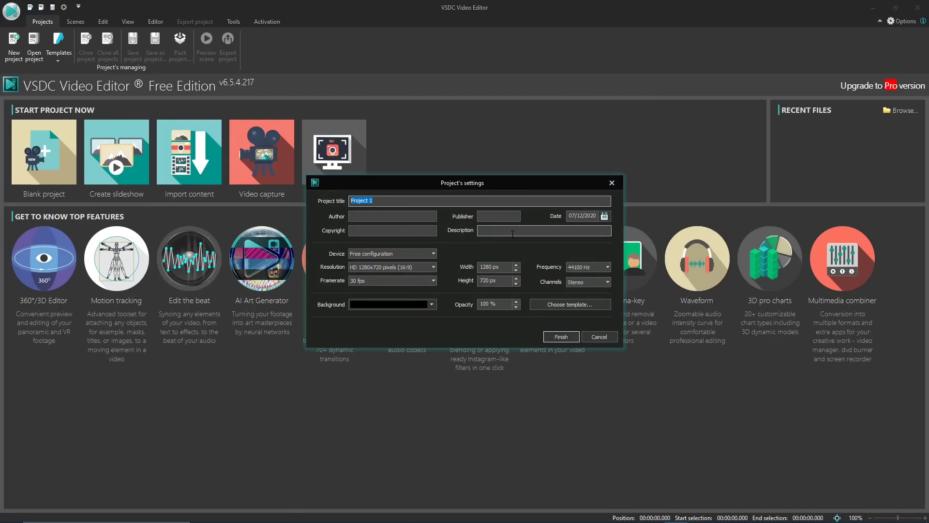
pyautogui.click(433, 267)
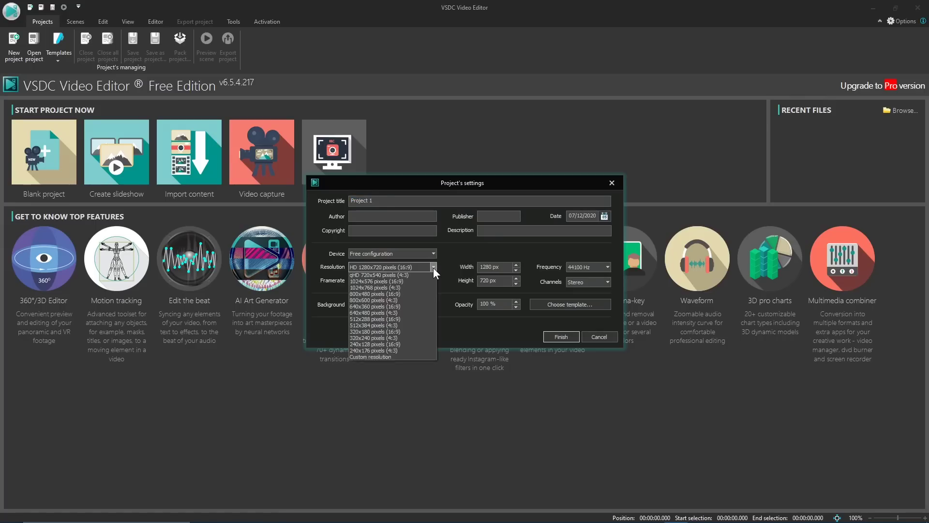
pyautogui.click(430, 286)
pyautogui.click(433, 283)
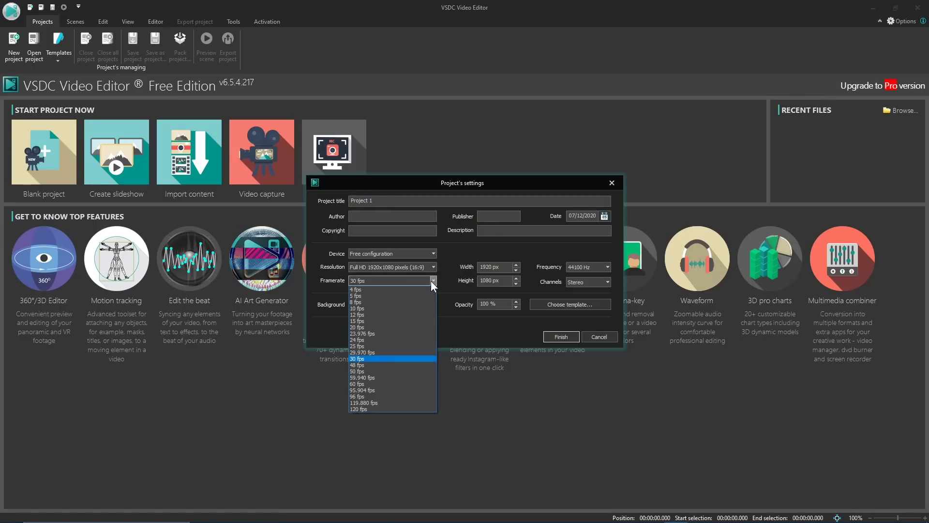
pyautogui.click(414, 377)
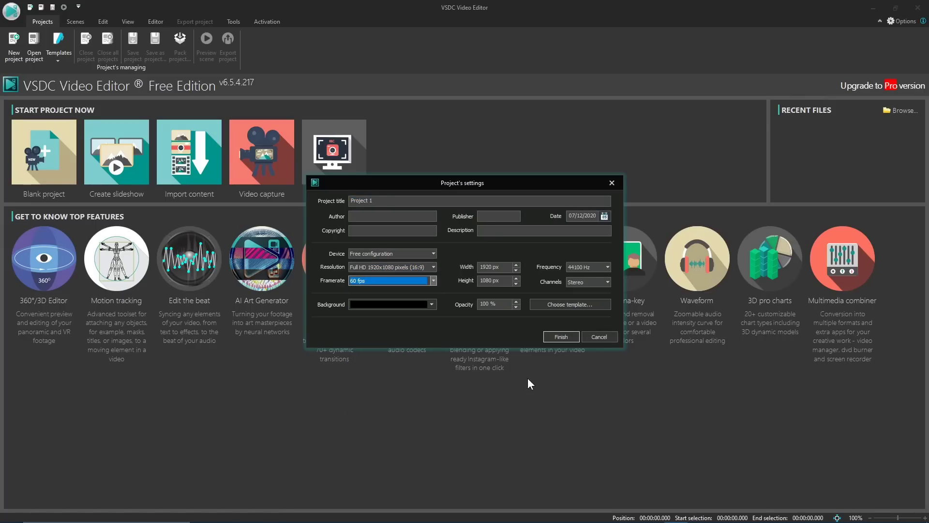
pyautogui.click(561, 336)
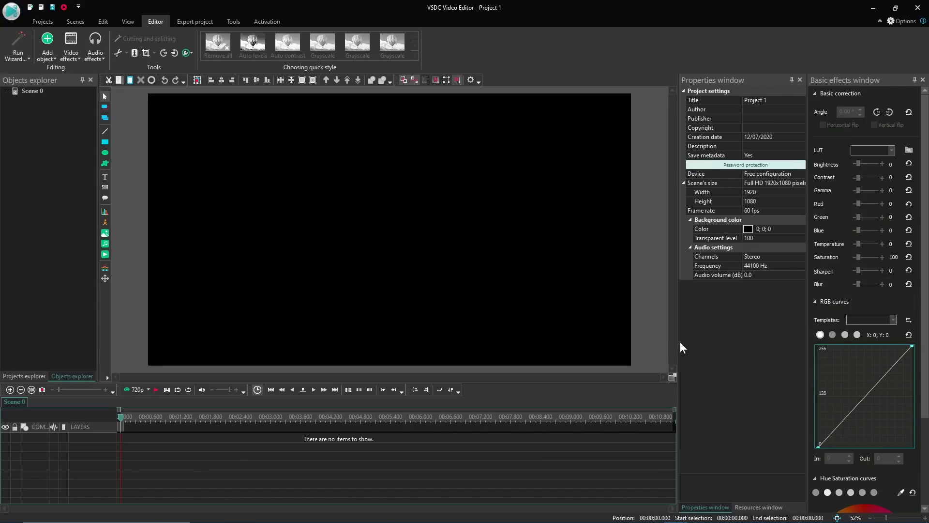
# - Move the splitter left to widen the Properties window beside the preview
pyautogui.moveTo(679, 344); pyautogui.dragTo(632, 345)
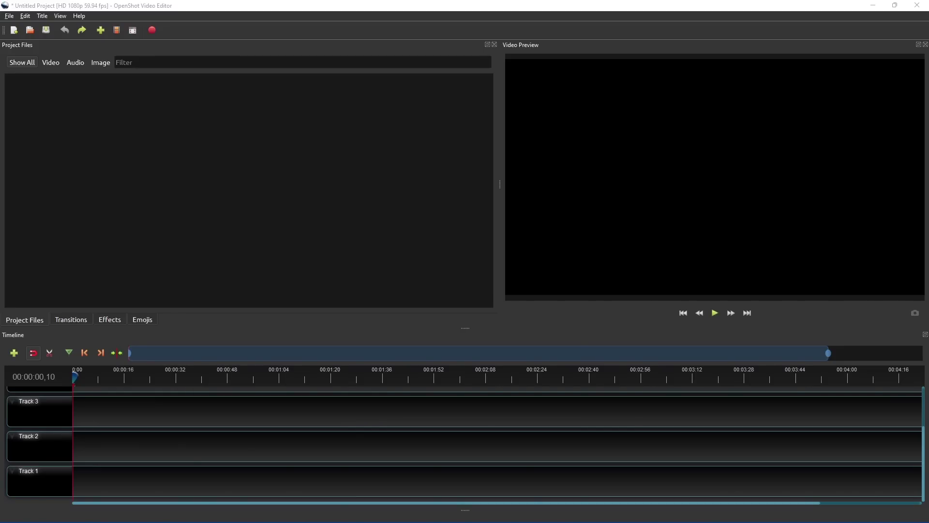
# - Import Barcelona Spain.mp4 and Paris Traffic.mp4, then place them back to back on Track 1
pyautogui.click(31, 321)
pyautogui.moveTo(636, 180); pyautogui.dragTo(257, 156)
pyautogui.moveTo(15, 100); pyautogui.dragTo(77, 477)
pyautogui.moveTo(92, 106); pyautogui.dragTo(169, 470)
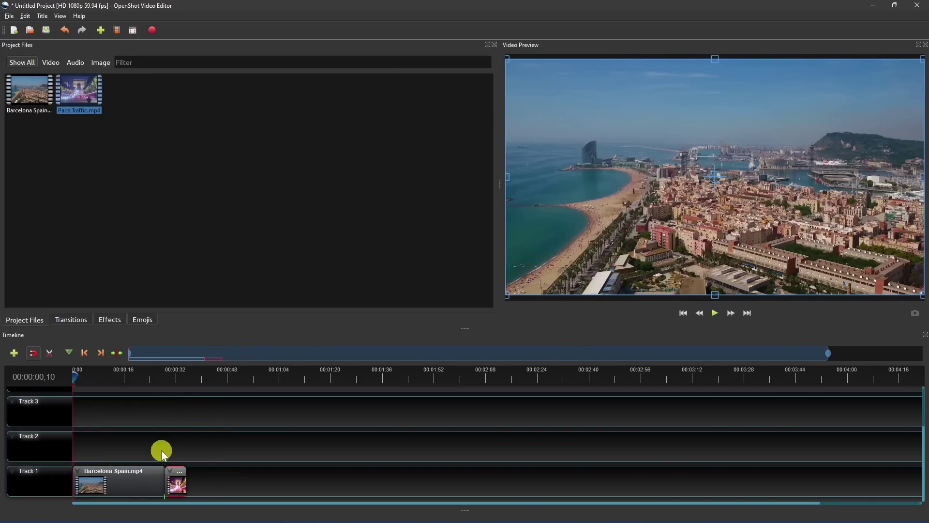
# - Add a shortened Barr ripple 12 transition and slide Paris Traffic left to overlap it
pyautogui.click(73, 320)
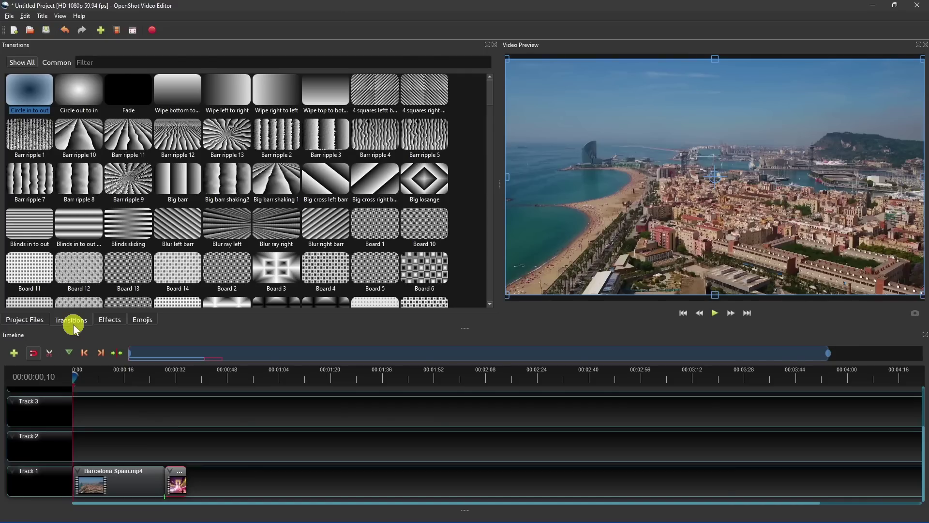
pyautogui.moveTo(172, 143); pyautogui.dragTo(157, 431)
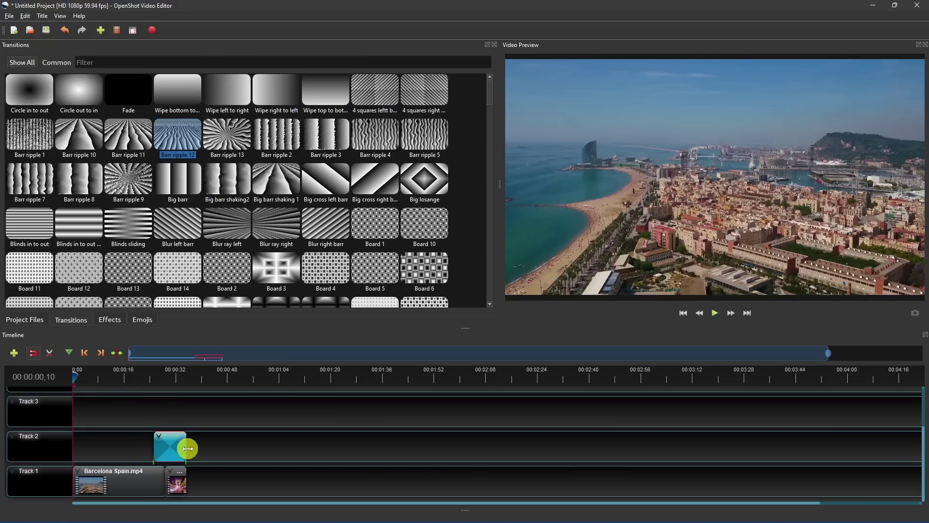
pyautogui.moveTo(180, 445); pyautogui.dragTo(157, 470)
pyautogui.click(180, 482)
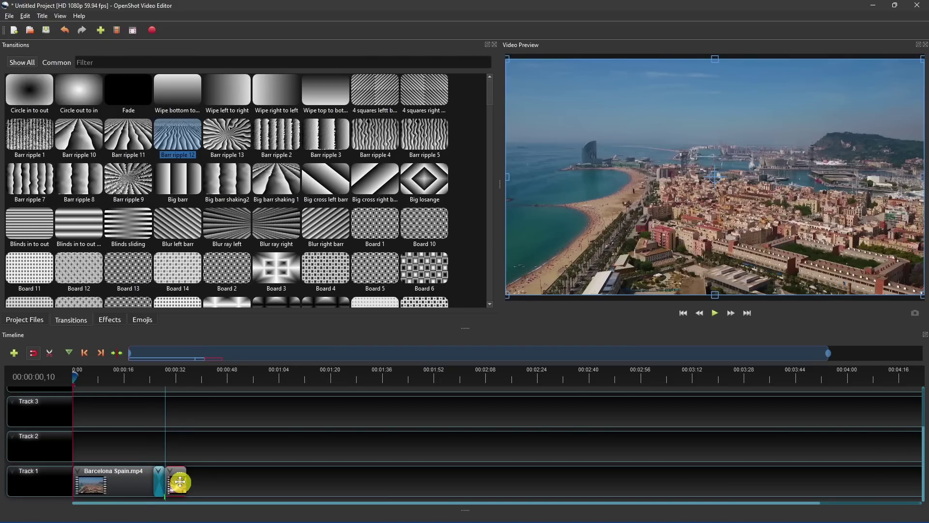
pyautogui.moveTo(180, 483); pyautogui.dragTo(167, 482)
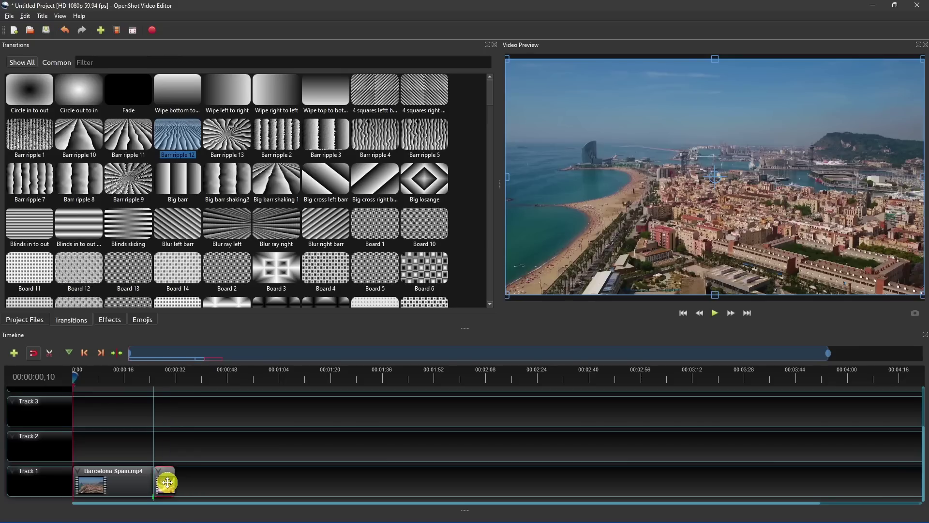
pyautogui.click(152, 378)
# - Play the timeline from about 0:24 to preview the Barr ripple 12 transition
pyautogui.press('space')
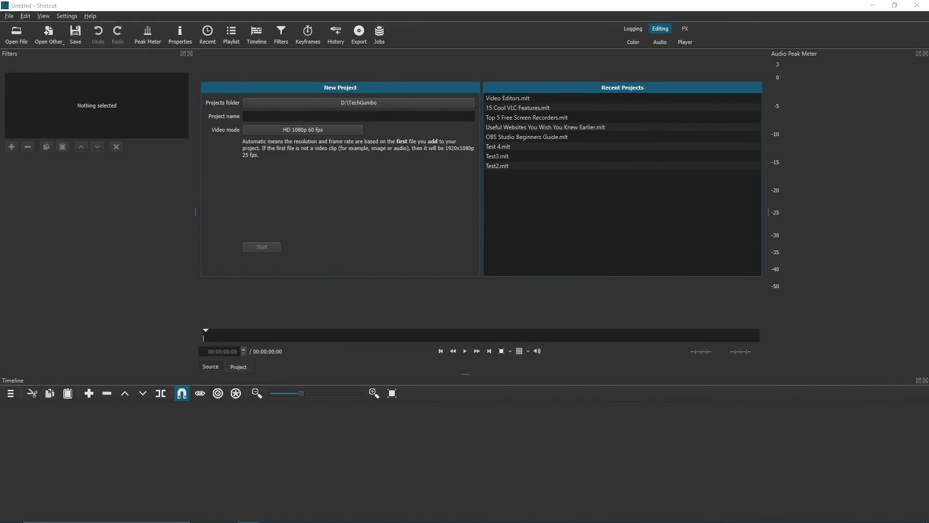
# - Drop the video onto the Shotcut timeline overlapping the other clip, cueing just before the transition
pyautogui.moveTo(116, 479); pyautogui.dragTo(556, 453)
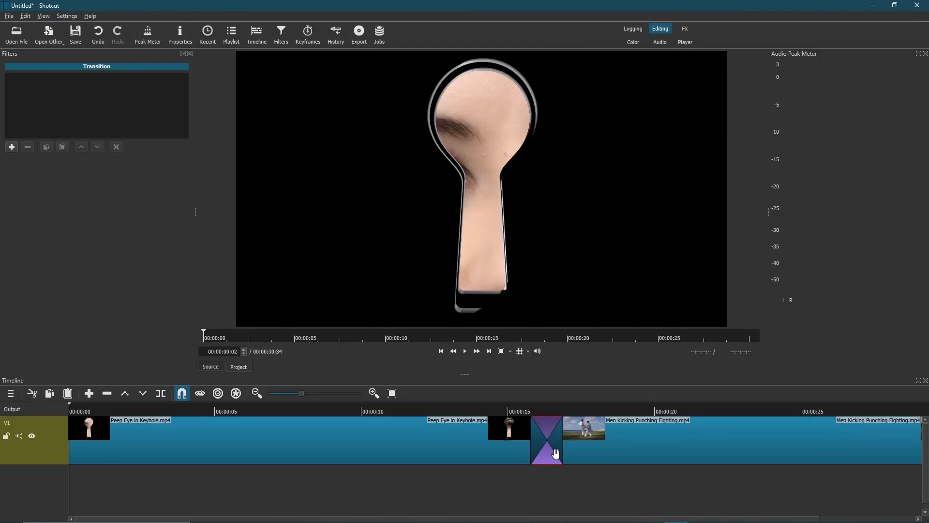
pyautogui.click(502, 408)
# - Play back the Shotcut timeline from the keyhole clip through the transition into the fighting clip
pyautogui.press('space')
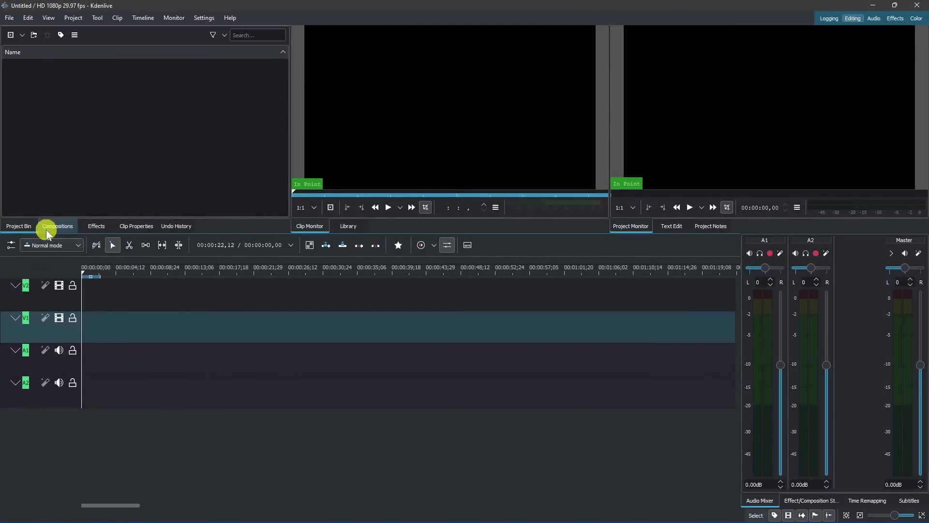
# - Import Intro.mp4 into the Kdenlive Project Bin and place it at the start of V1
pyautogui.moveTo(601, 169); pyautogui.dragTo(289, 175)
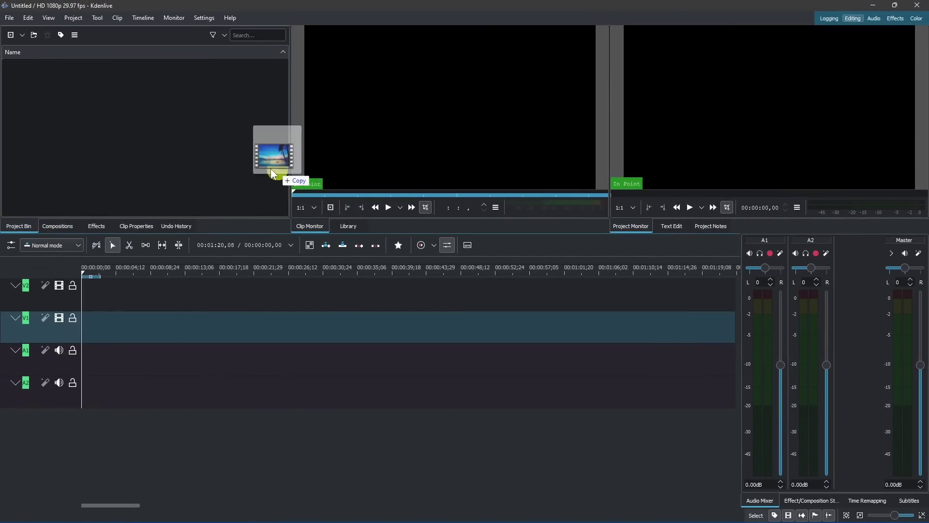
pyautogui.moveTo(57, 149); pyautogui.dragTo(57, 149)
pyautogui.moveTo(40, 73); pyautogui.dragTo(85, 335)
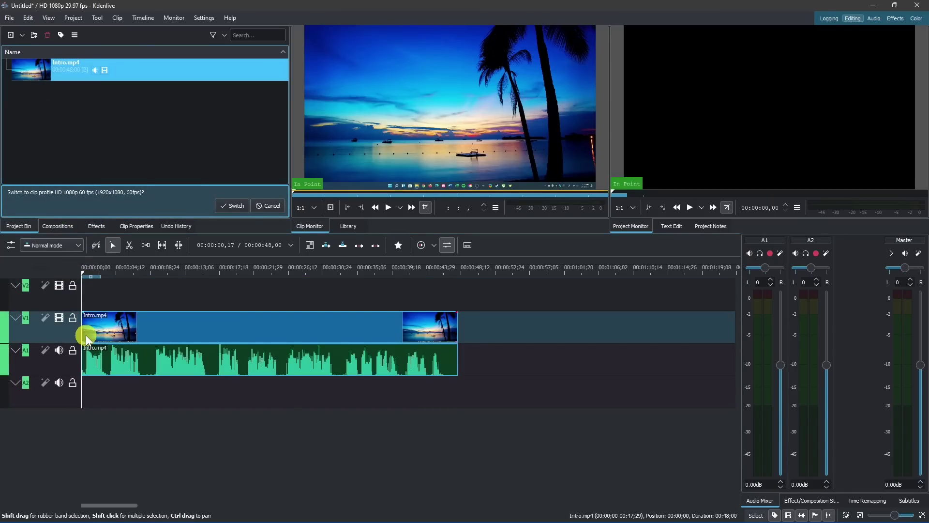
# - Switch Kdenlive's colour theme to Rusted Bronze from the Settings menu
pyautogui.click(213, 19)
pyautogui.moveTo(227, 81)
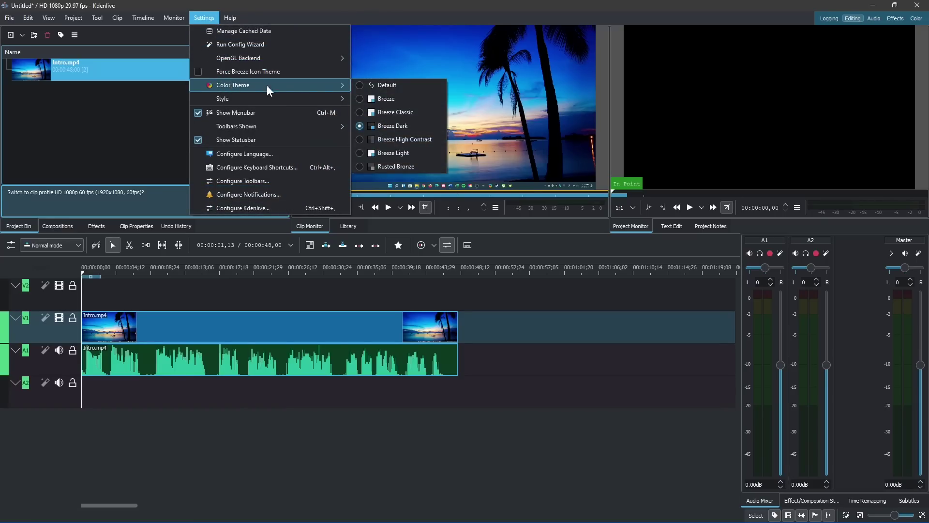
pyautogui.click(382, 166)
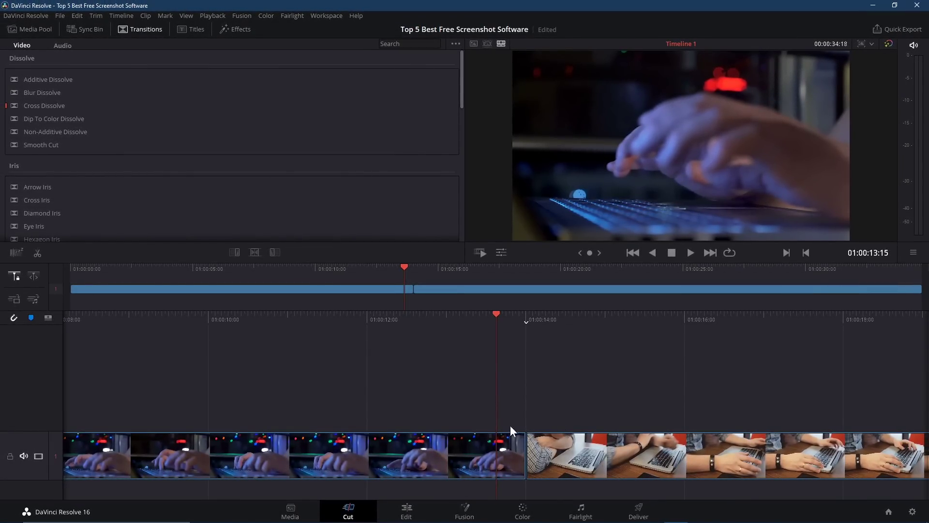
# - On the Edit page, move Bang Head on Computer.mp4 earlier and scroll Effects Library to video transitions
pyautogui.click(416, 511)
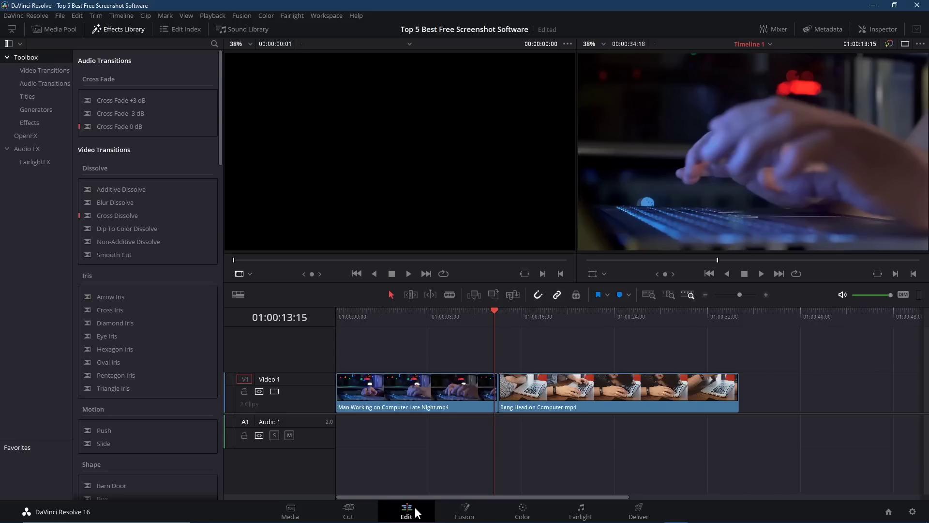
pyautogui.moveTo(523, 382); pyautogui.dragTo(498, 390)
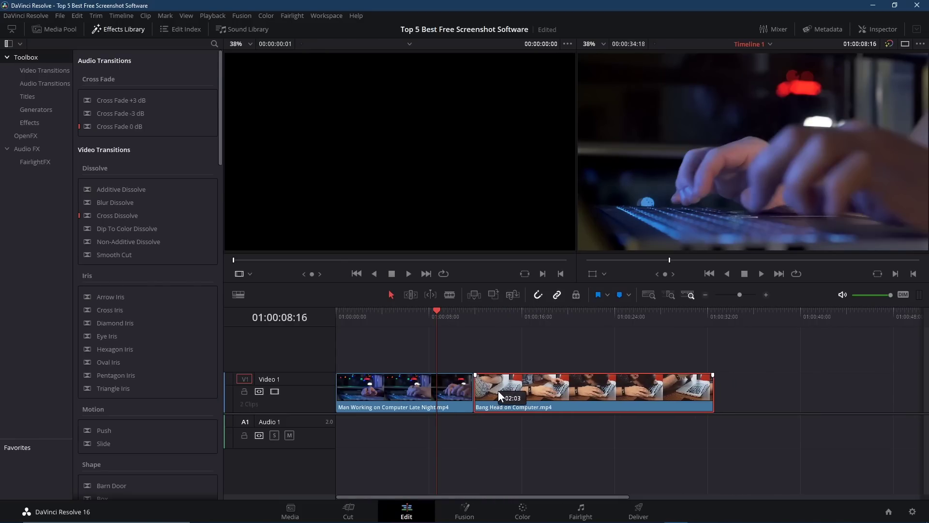
pyautogui.click(125, 29)
pyautogui.click(124, 30)
pyautogui.scroll(-4, 159, 112)
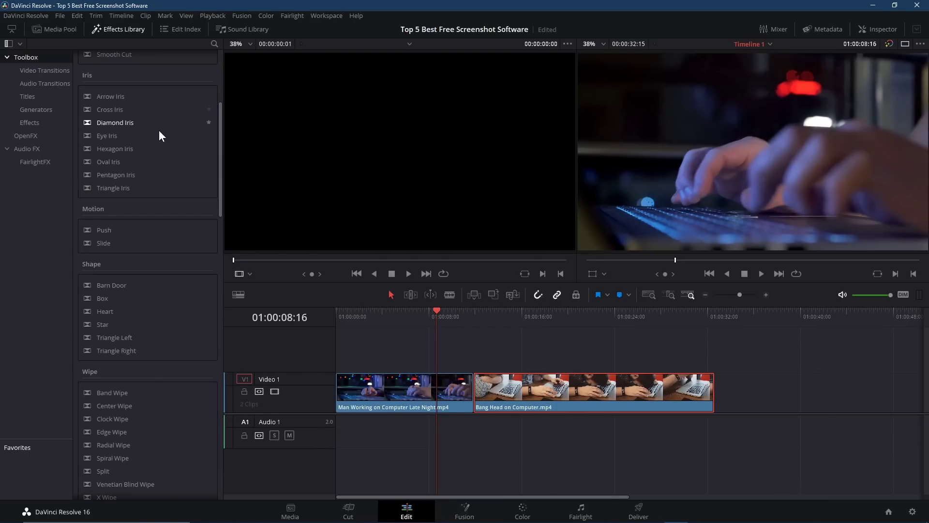
# - Place a Barn Door transition on the cut between Man Working and Bang Head, shorten it, and play it back
pyautogui.click(129, 288)
pyautogui.moveTo(129, 288); pyautogui.dragTo(313, 333)
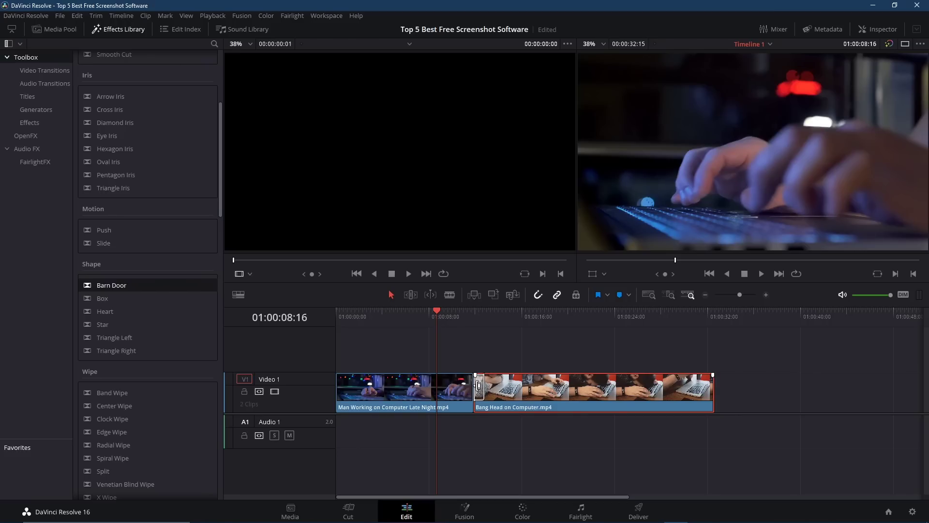
pyautogui.moveTo(483, 390); pyautogui.dragTo(476, 398)
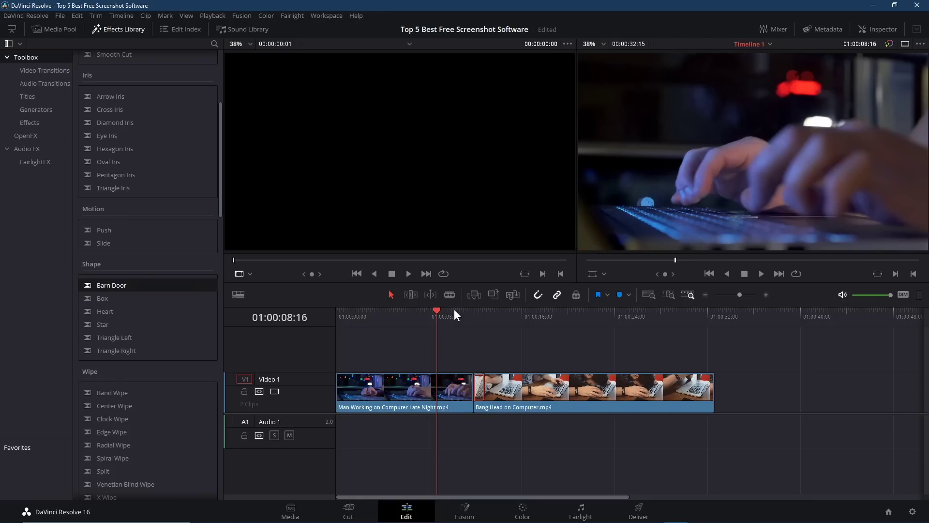
pyautogui.press('space')
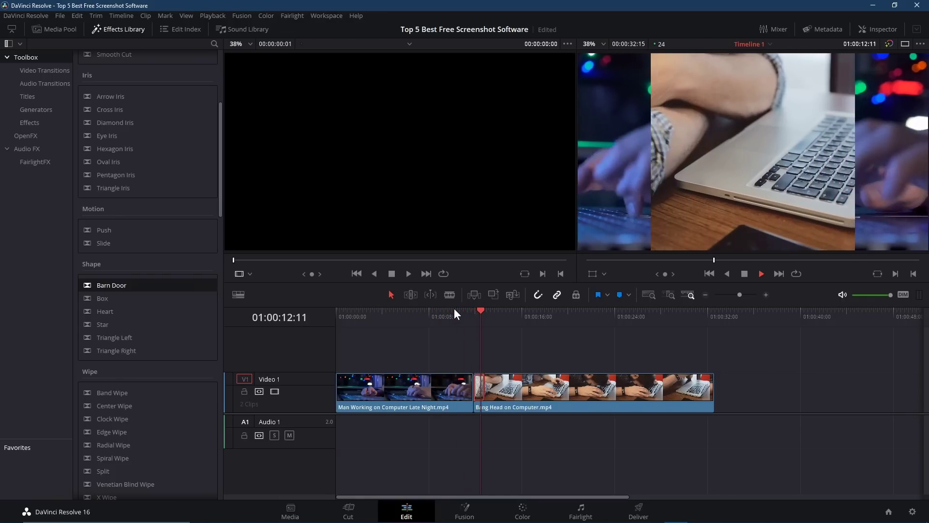